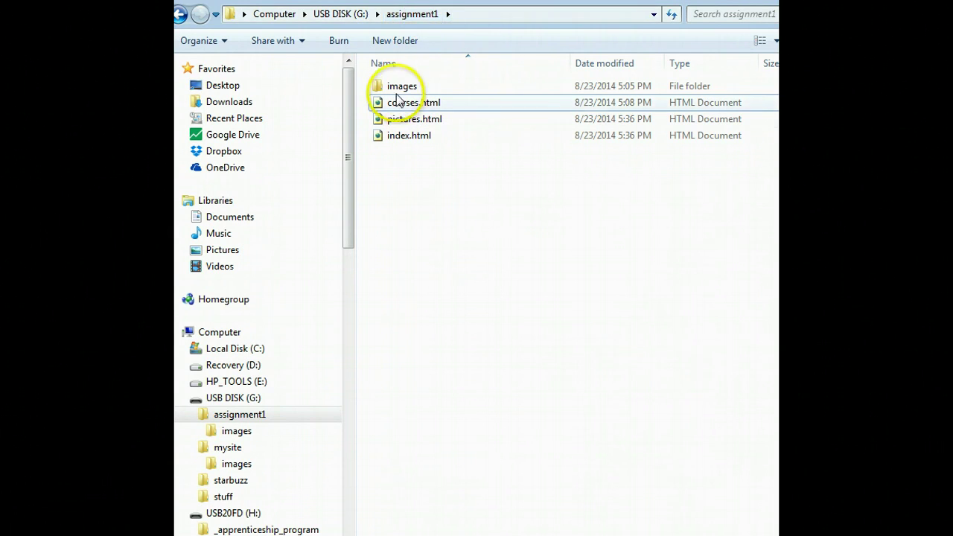
# - Look over the HTML files in assignment1, then return to USB DISK (G:) and select assignment1
pyautogui.keyDown('shift'); pyautogui.click(429, 135); pyautogui.keyUp('shift')
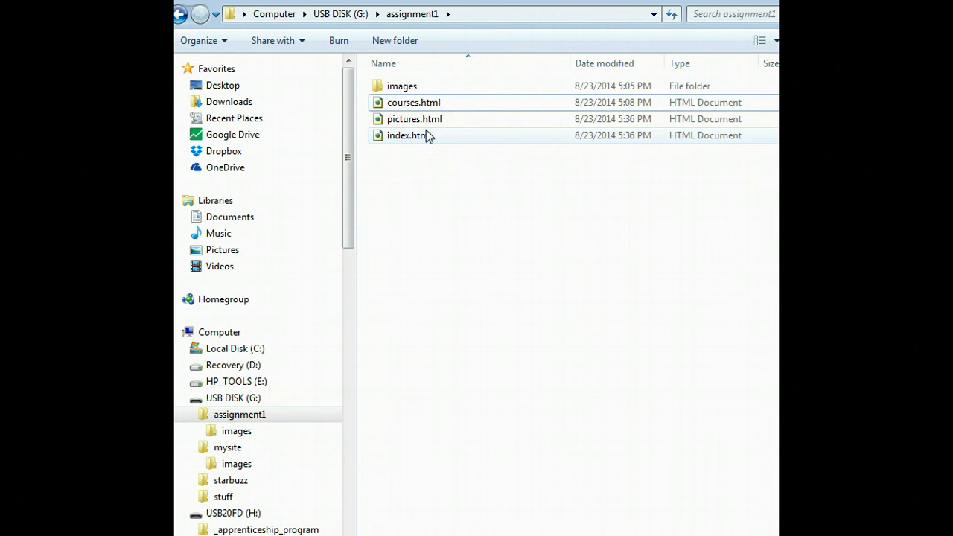
pyautogui.click(415, 101)
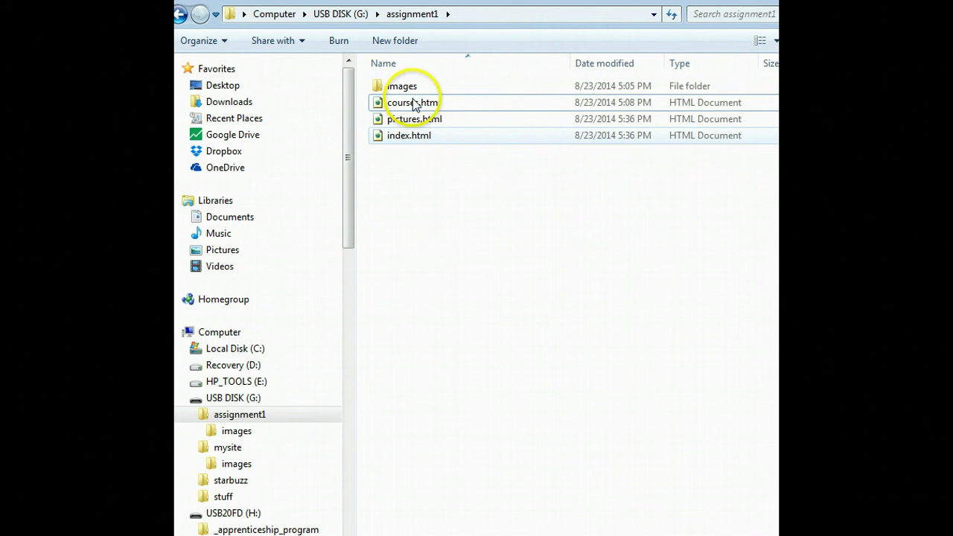
pyautogui.keyDown('shift'); pyautogui.click(422, 121); pyautogui.keyUp('shift')
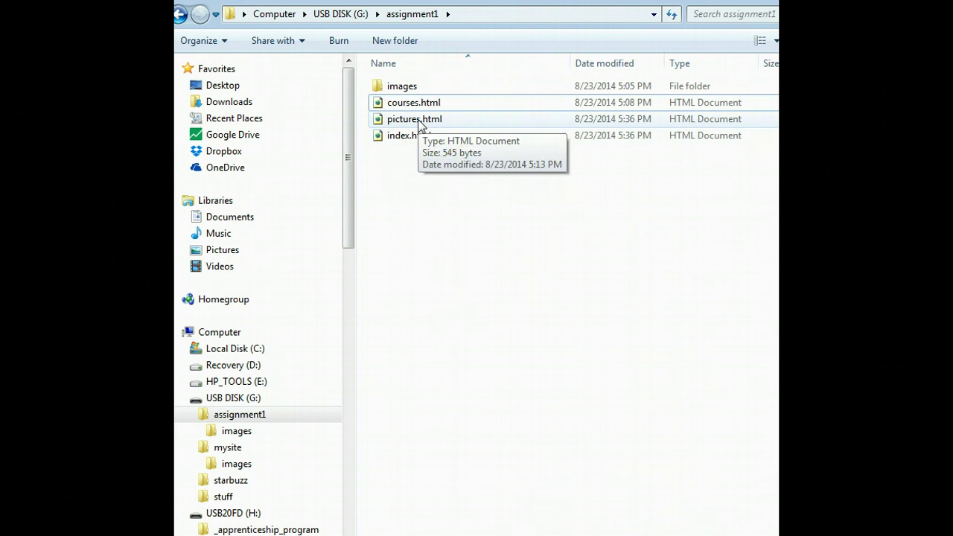
pyautogui.keyDown('shift'); pyautogui.click(435, 140); pyautogui.keyUp('shift')
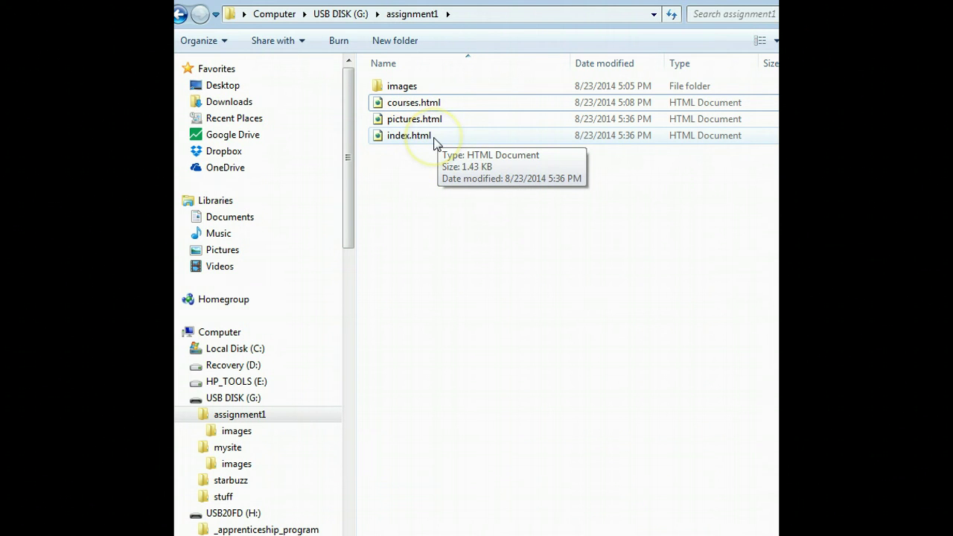
pyautogui.click(411, 102)
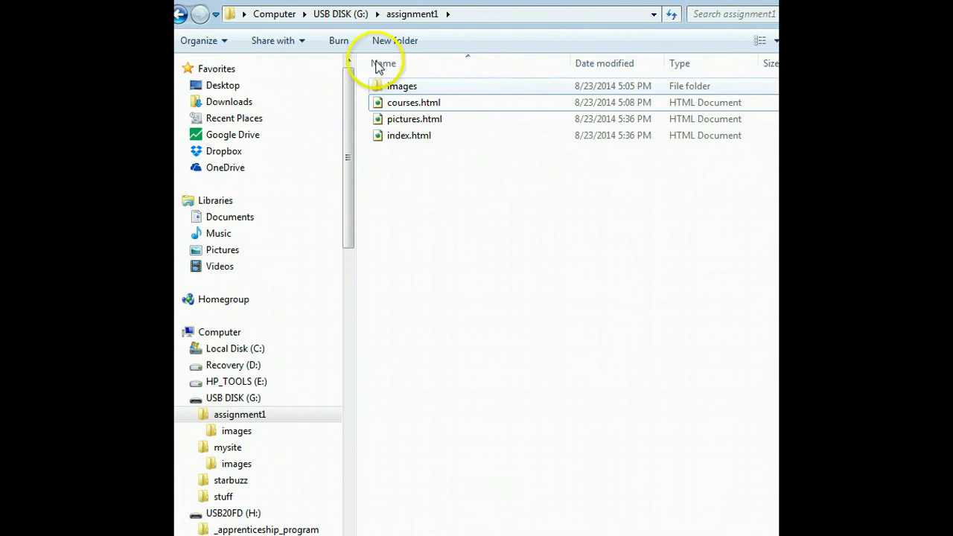
pyautogui.click(356, 16)
pyautogui.click(403, 89)
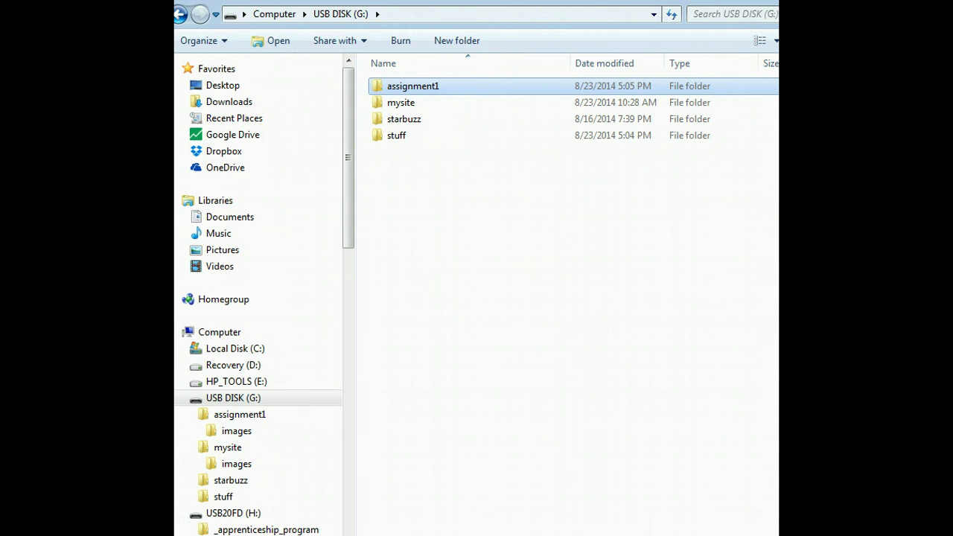
# - Compress the assignment1 folder into assignment1.zip on USB DISK (G:) via Send to
pyautogui.click(466, 313)
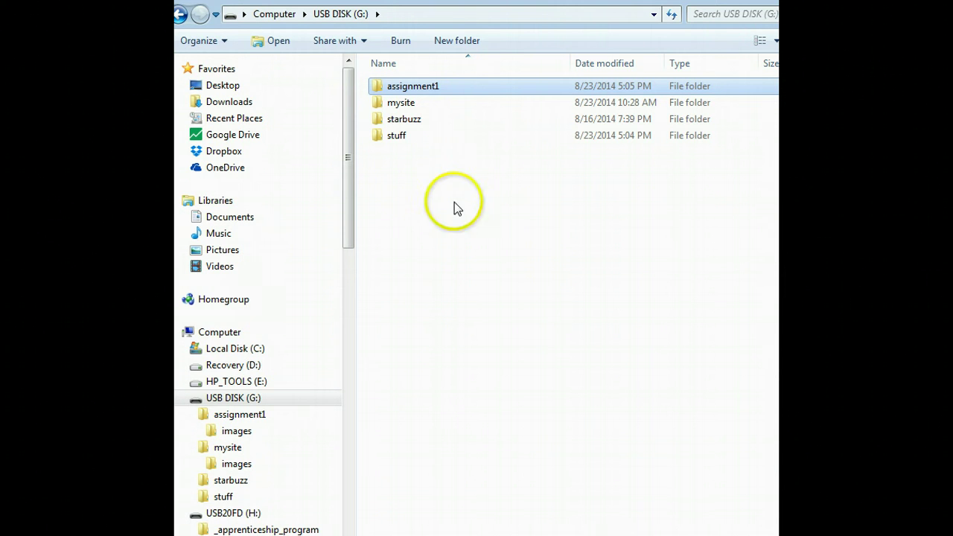
pyautogui.doubleClick(402, 87)
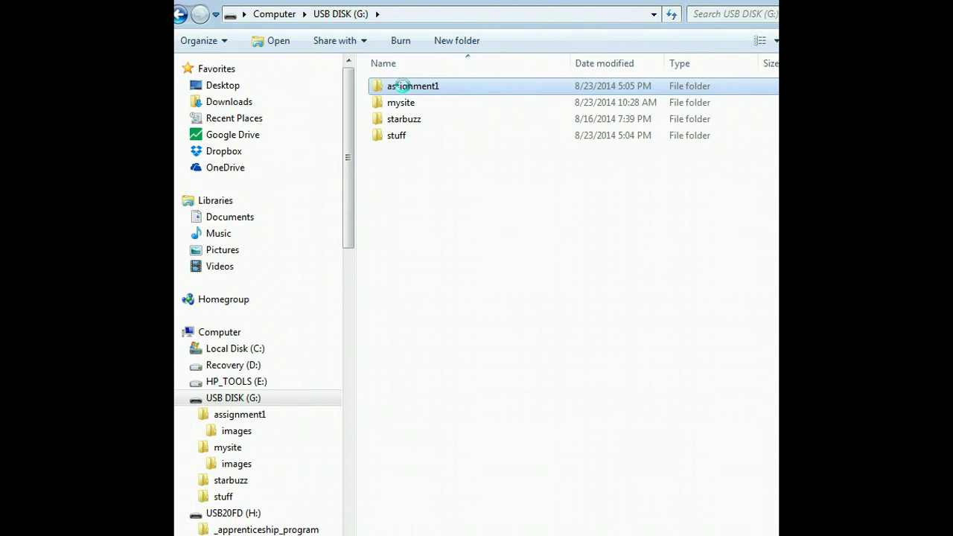
pyautogui.rightClick(404, 87)
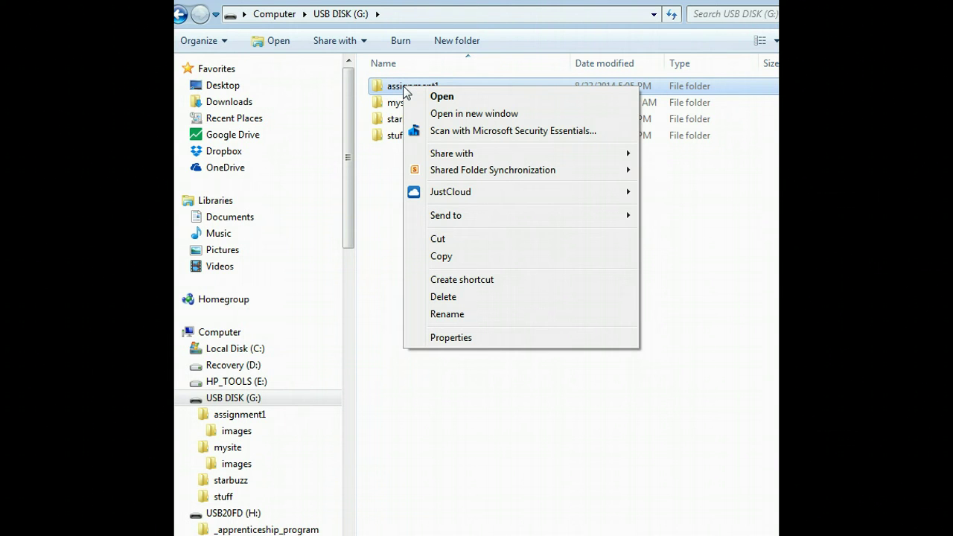
pyautogui.click(457, 219)
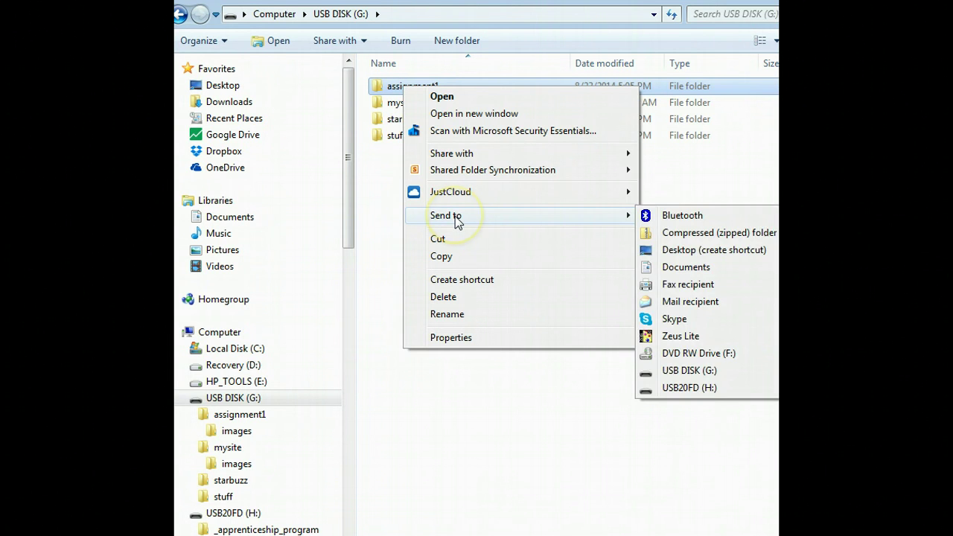
pyautogui.click(698, 235)
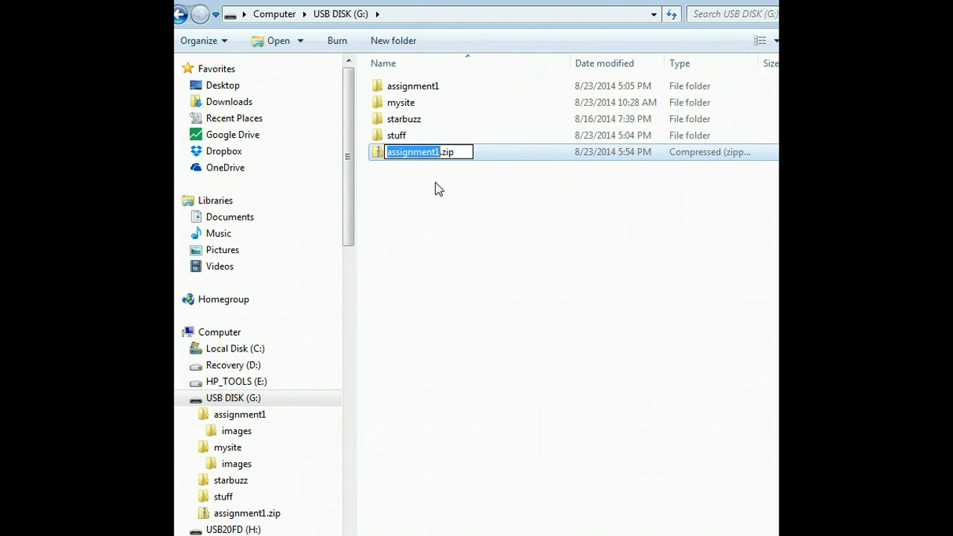
pyautogui.press('Return')
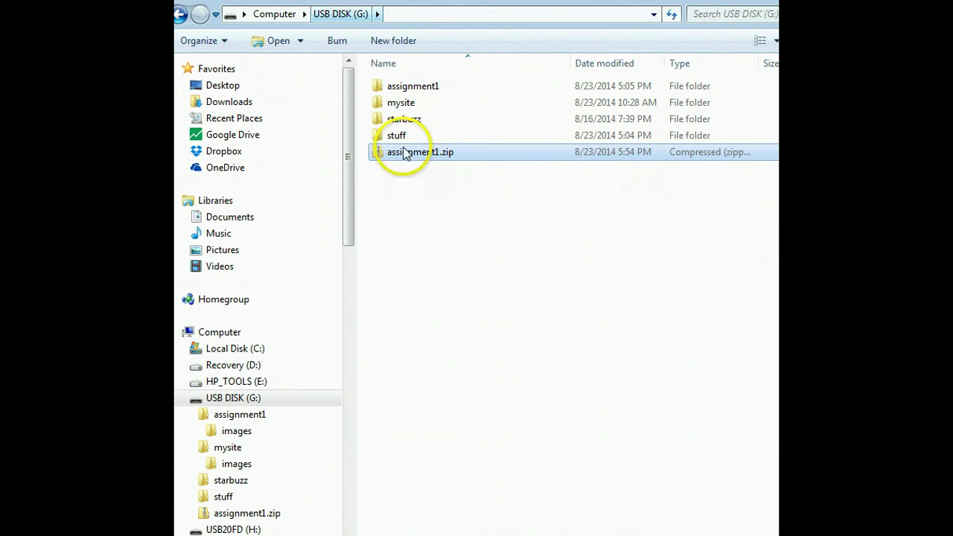
pyautogui.moveTo(394, 157)
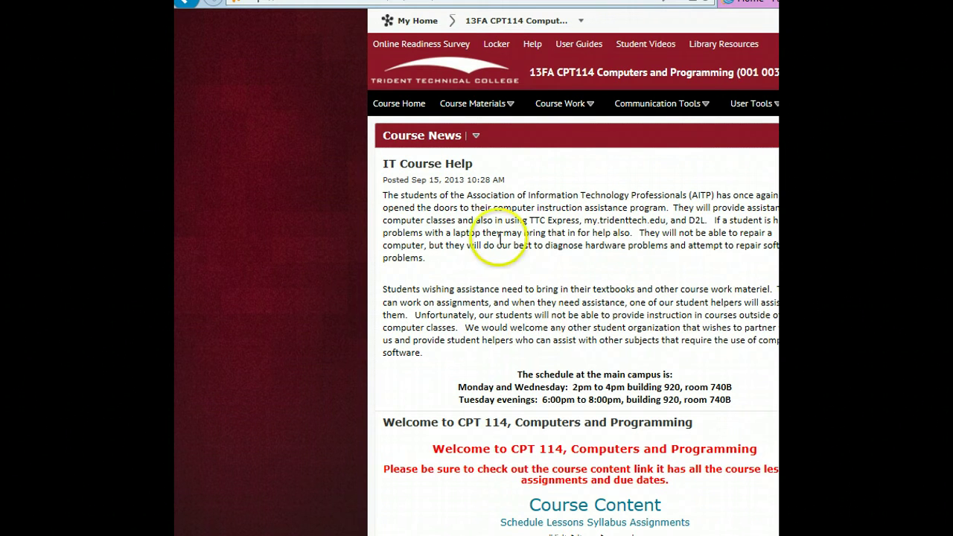
# - Go to the Course Work Dropbox and open the Programming Assignment 1 folder
pyautogui.click(591, 108)
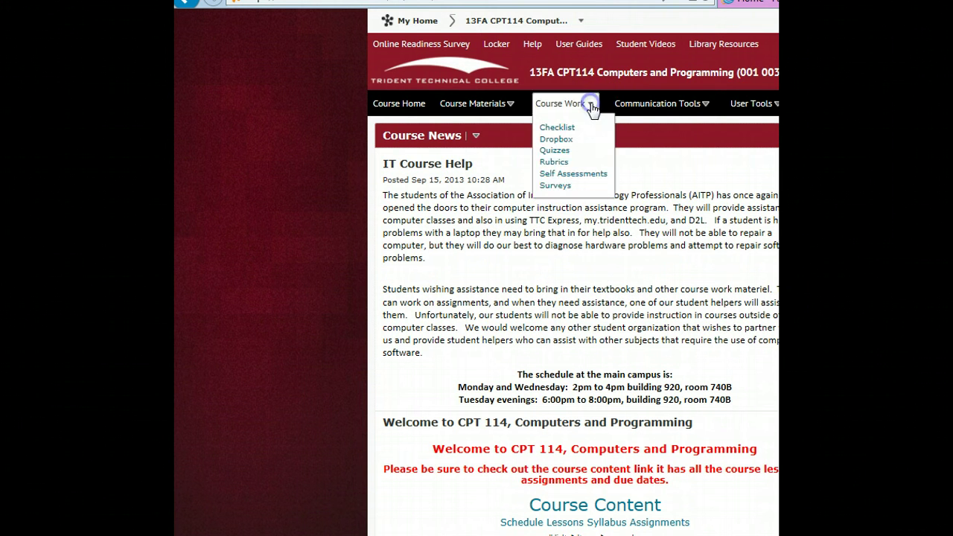
pyautogui.click(557, 140)
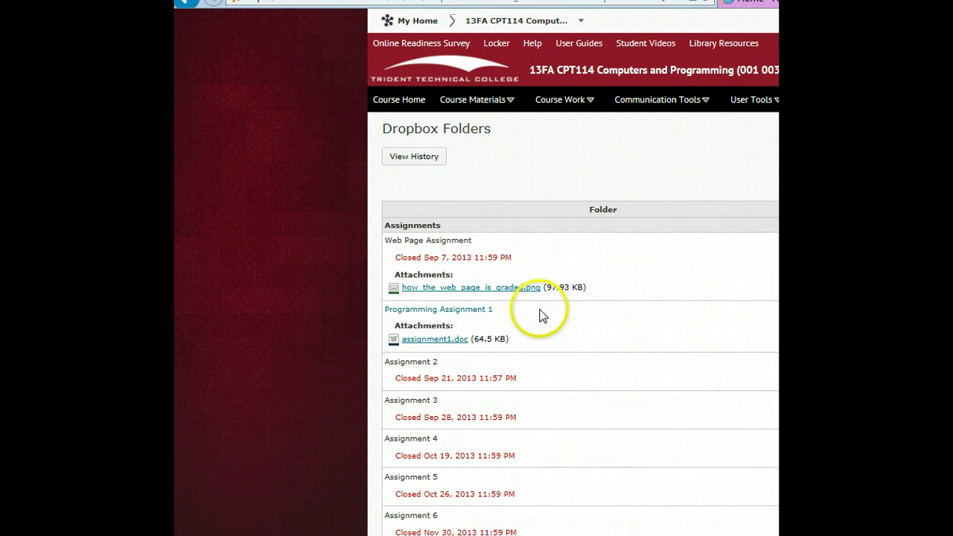
pyautogui.click(451, 312)
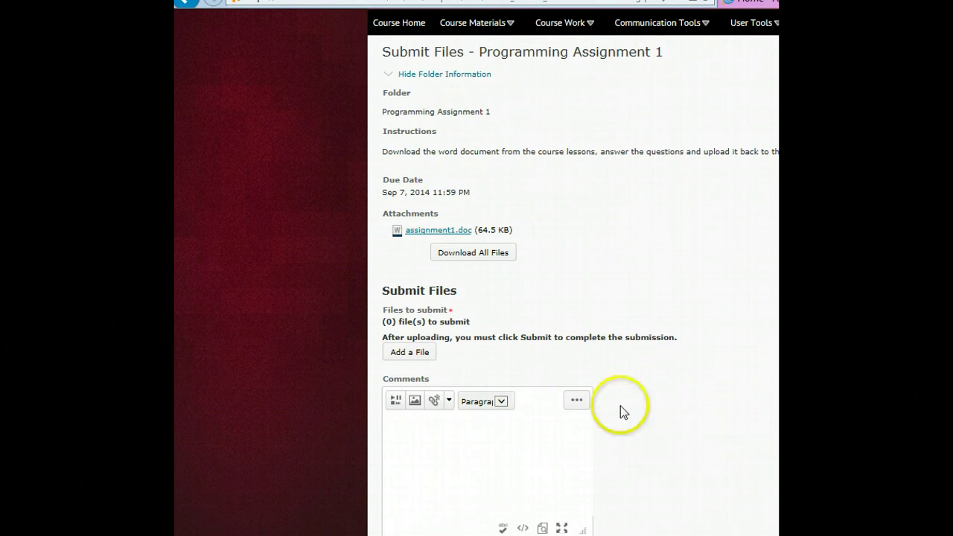
# - Upload assignment1.zip from the computer through the Add a File dialog
pyautogui.click(406, 356)
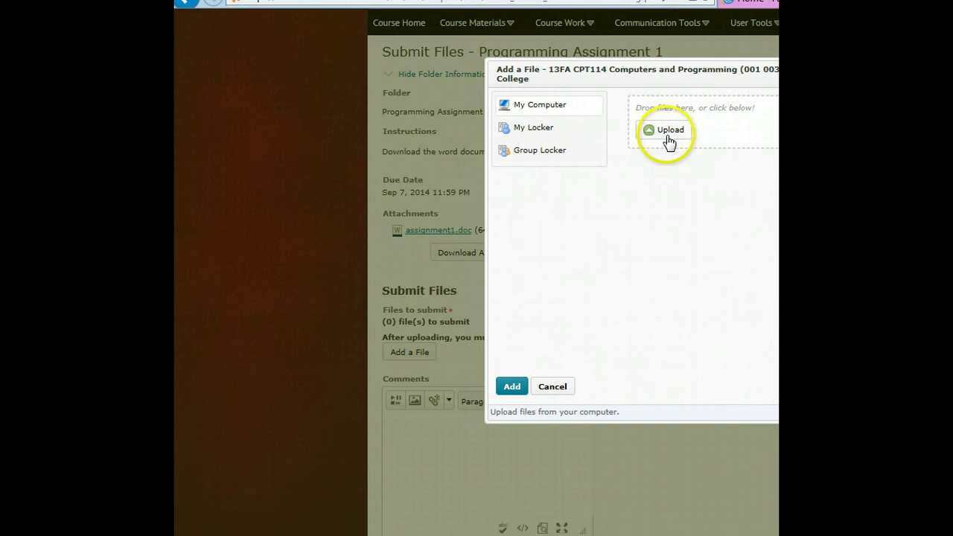
pyautogui.click(668, 132)
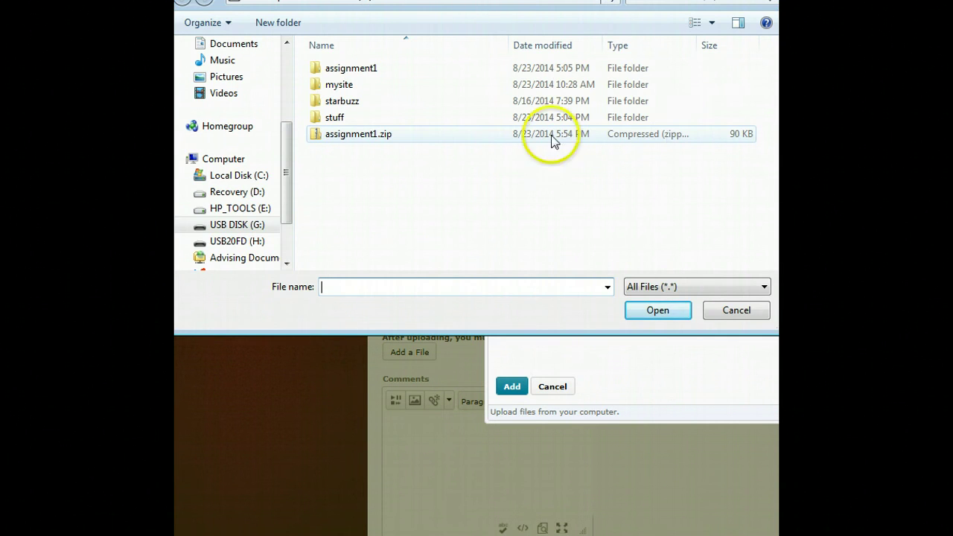
pyautogui.click(245, 233)
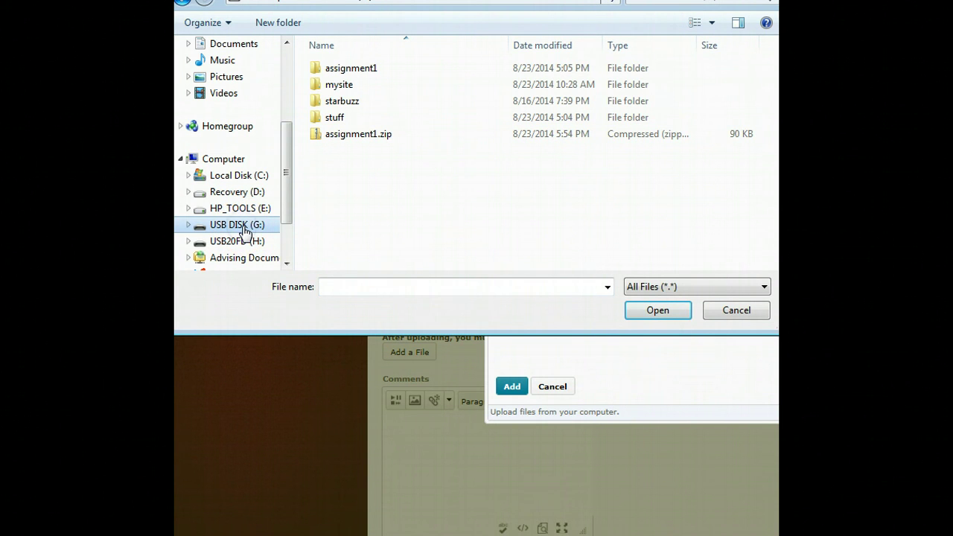
pyautogui.click(352, 136)
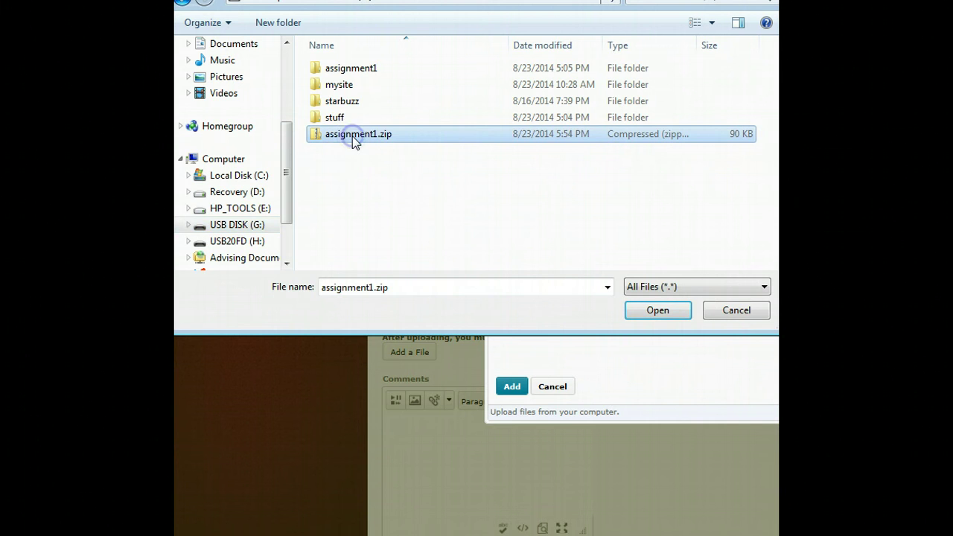
pyautogui.click(664, 316)
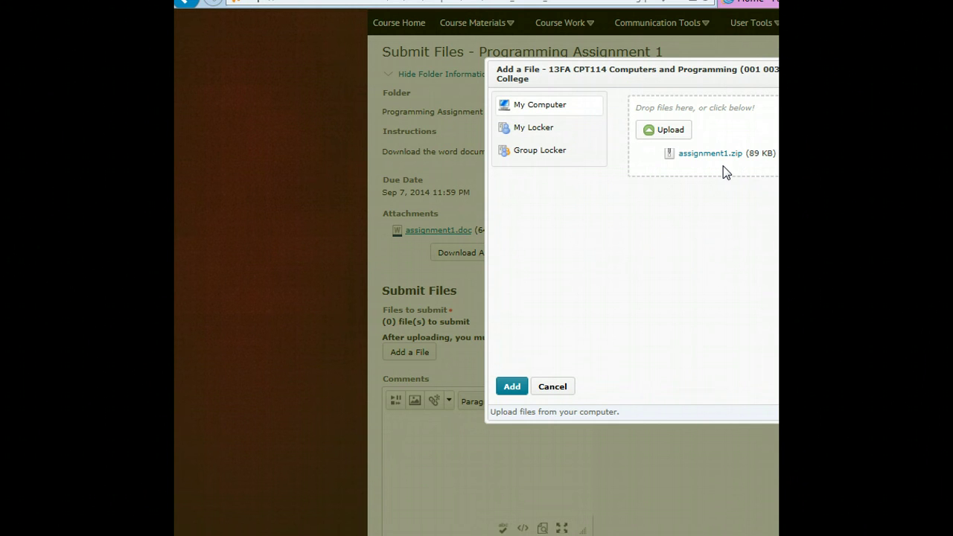
# - Attach assignment1.zip and write the comment 'Thanks for making me work so hard!'
pyautogui.click(515, 387)
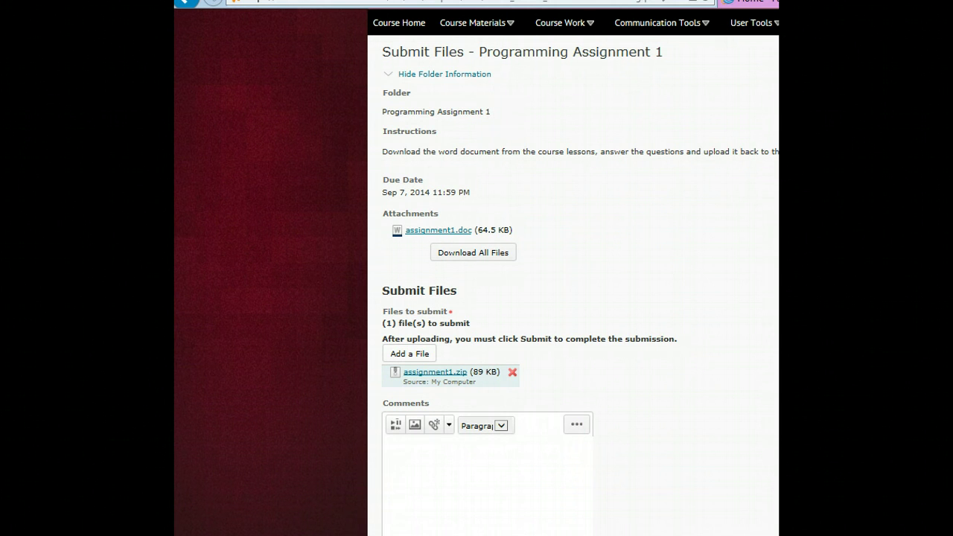
pyautogui.scroll(-1, 573, 272)
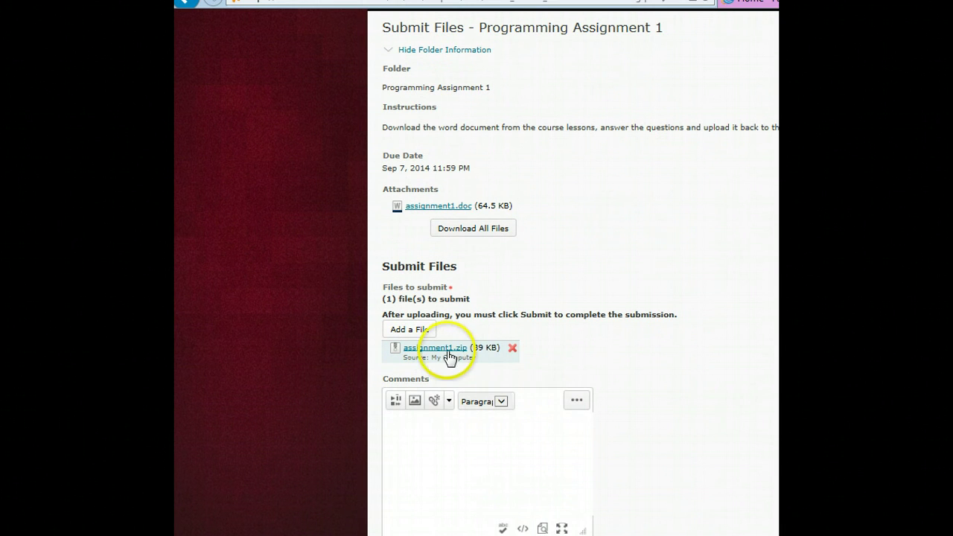
pyautogui.click(412, 428)
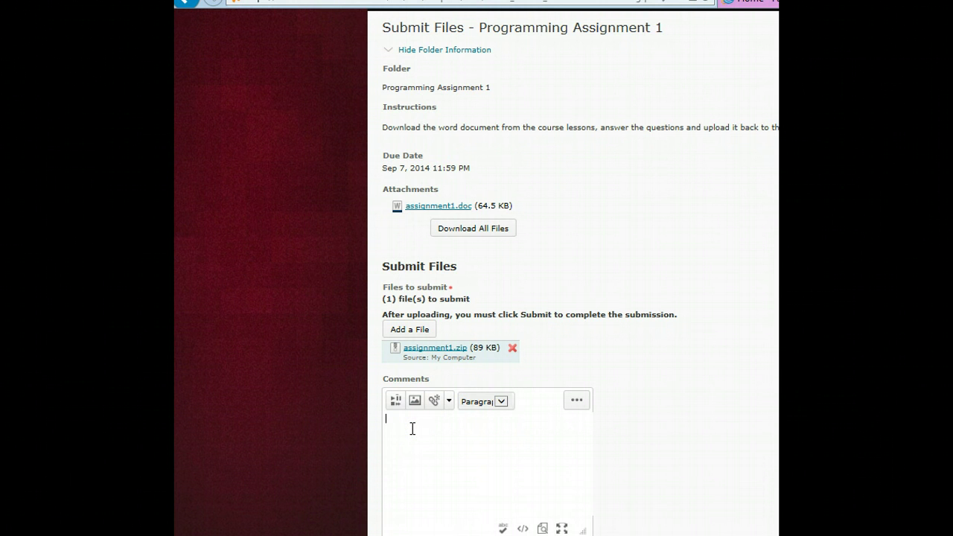
pyautogui.write('Thanks for making me work so hard')
pyautogui.write('!')
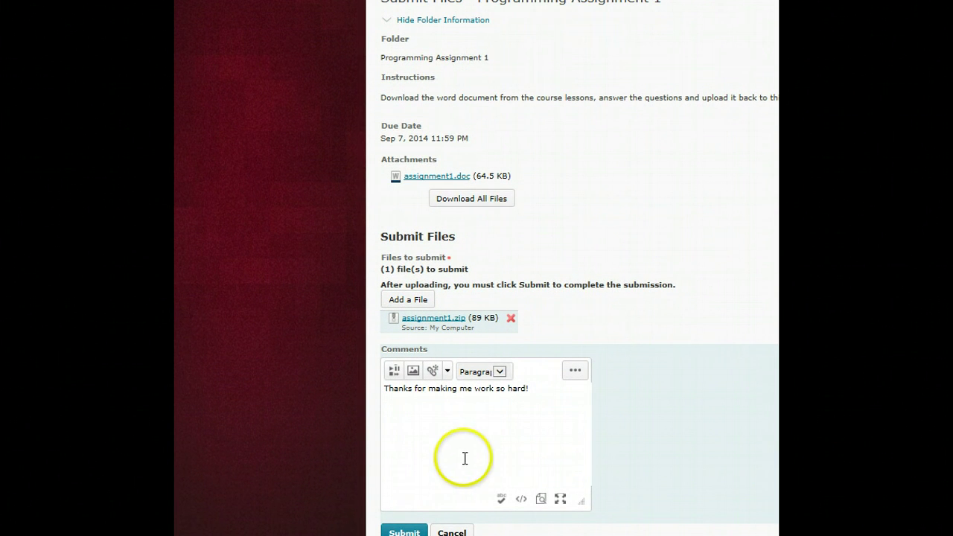
# - Submit assignment1.zip with its comment to the Programming Assignment 1 dropbox
pyautogui.click(406, 532)
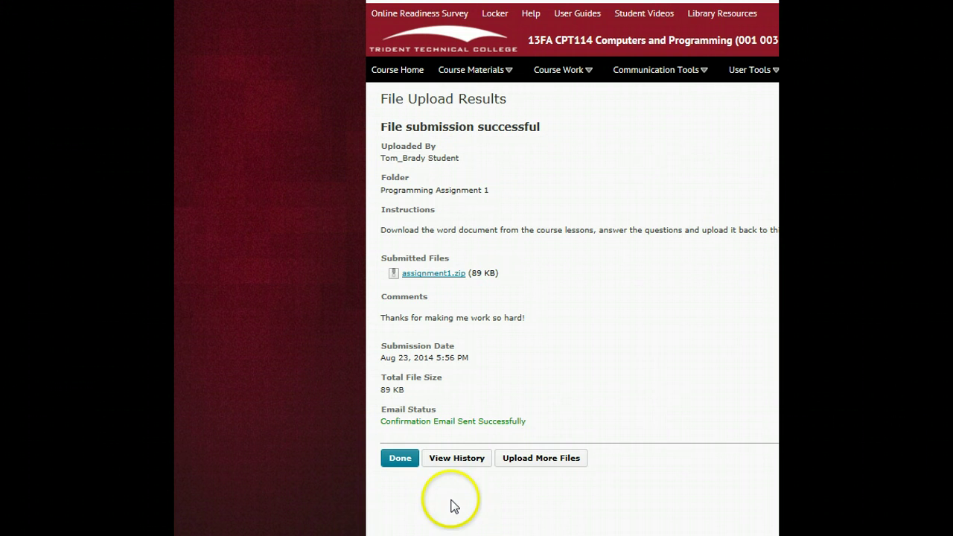
# - Finish in the dropbox, then navigate USB DISK (G:) to the assignment1\images folder
pyautogui.click(399, 458)
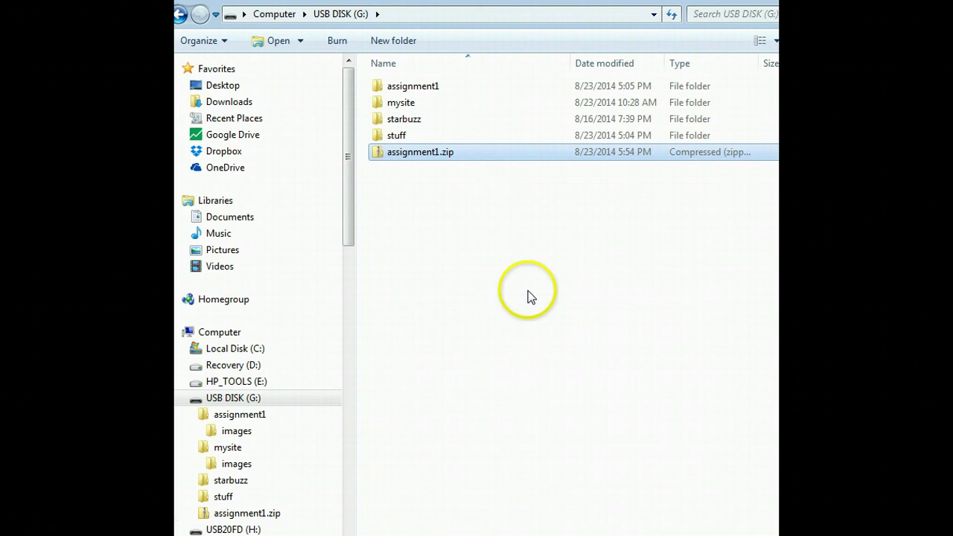
pyautogui.doubleClick(412, 104)
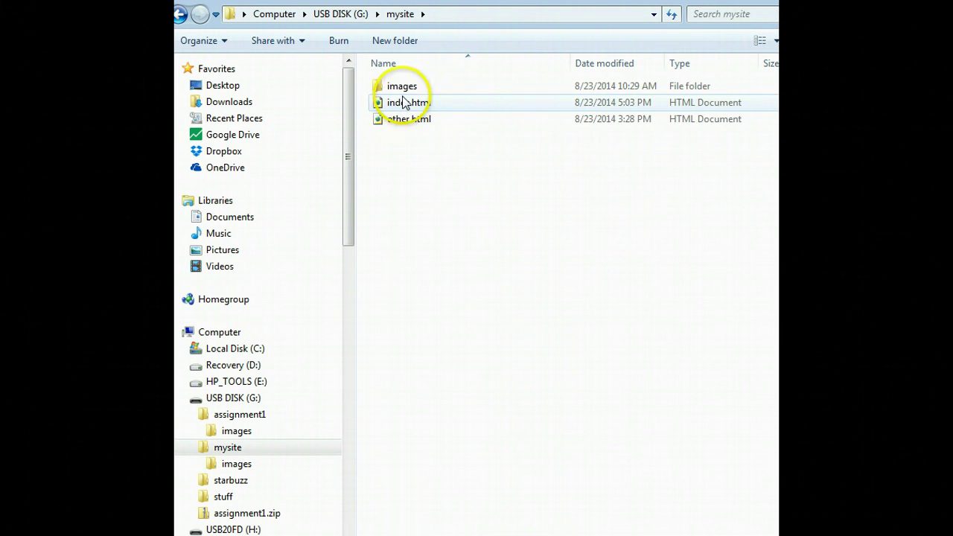
pyautogui.doubleClick(402, 87)
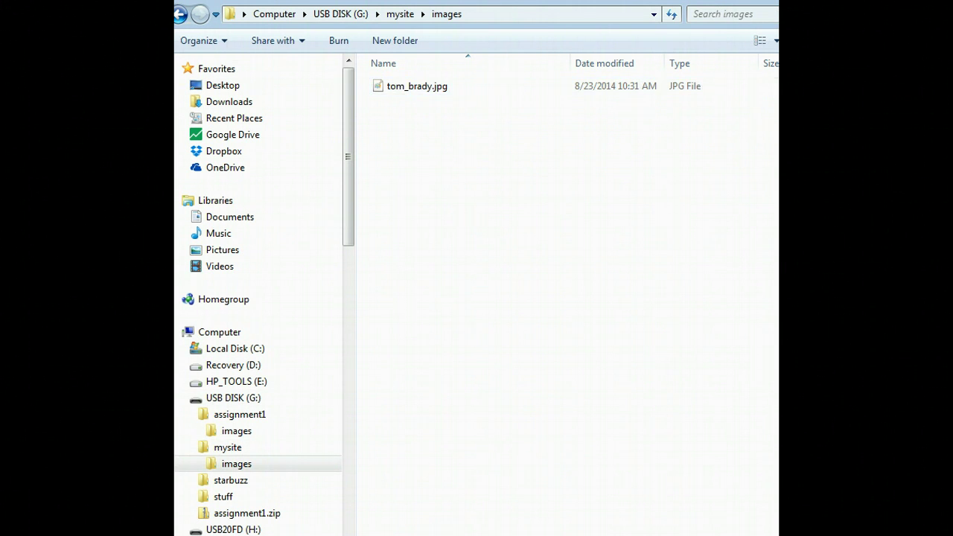
pyautogui.click(181, 16)
pyautogui.click(181, 16)
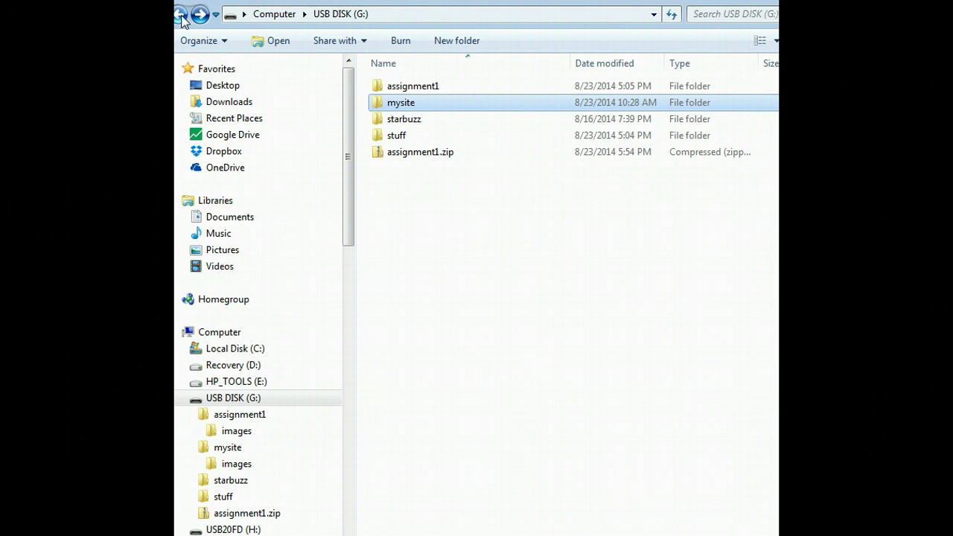
pyautogui.doubleClick(419, 89)
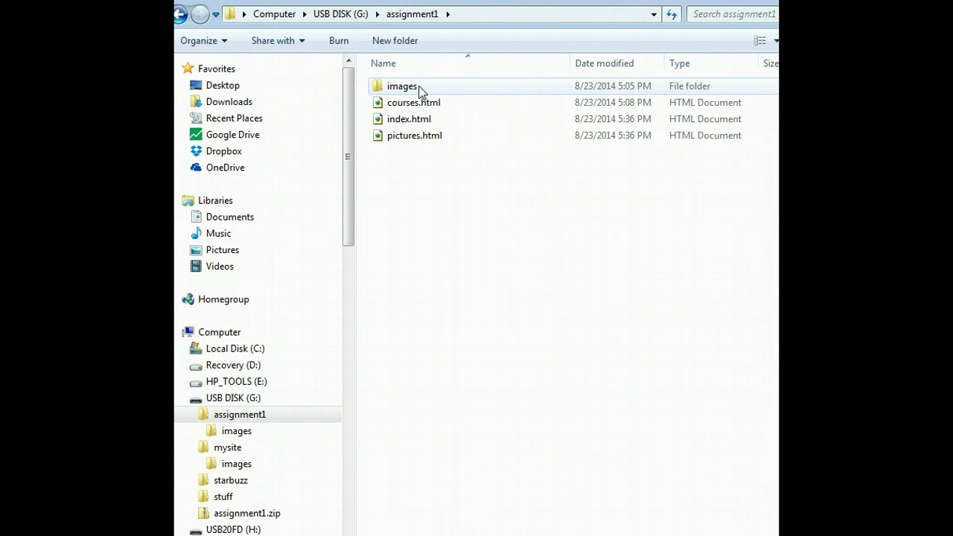
pyautogui.doubleClick(411, 88)
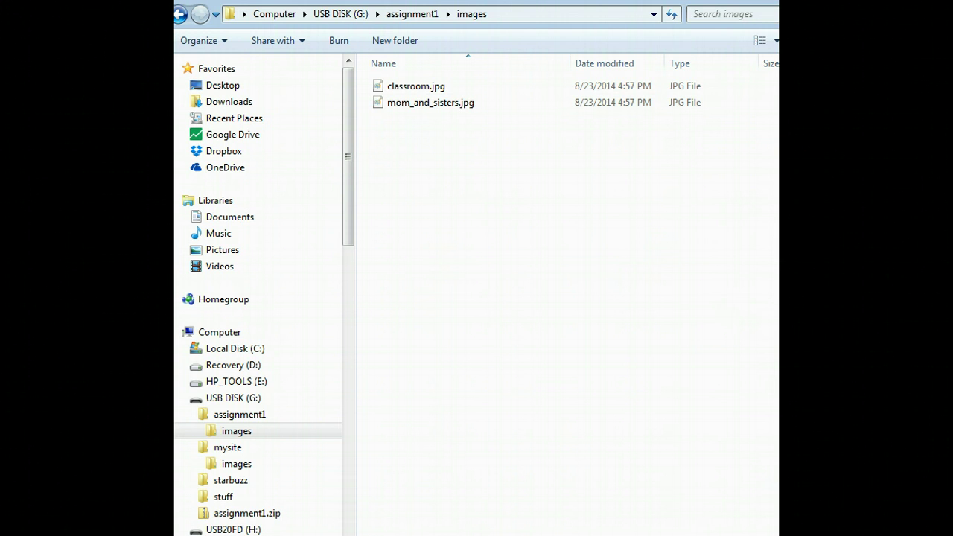
# - Resize the Explorer window and move it right and down over the browser
pyautogui.moveTo(778, 159); pyautogui.dragTo(703, 158)
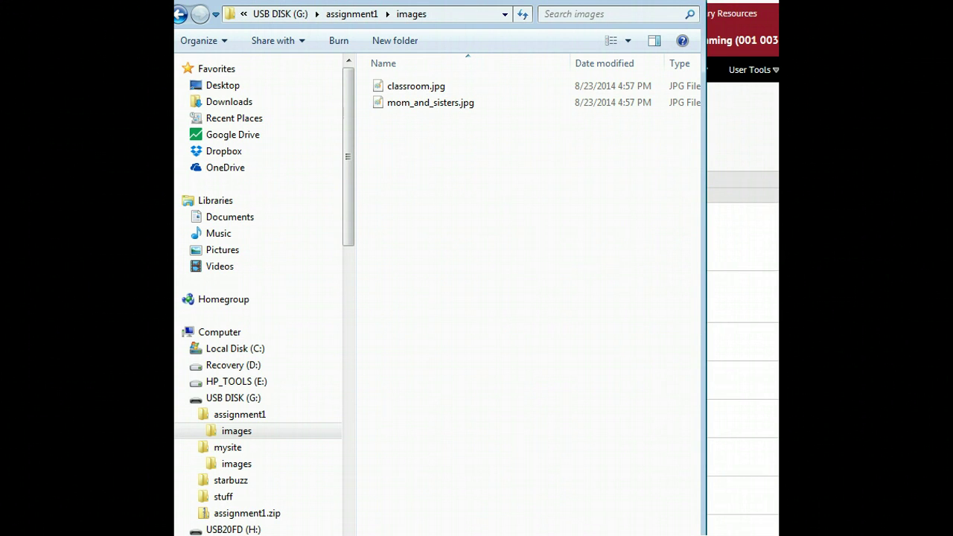
pyautogui.moveTo(705, 187); pyautogui.dragTo(778, 187)
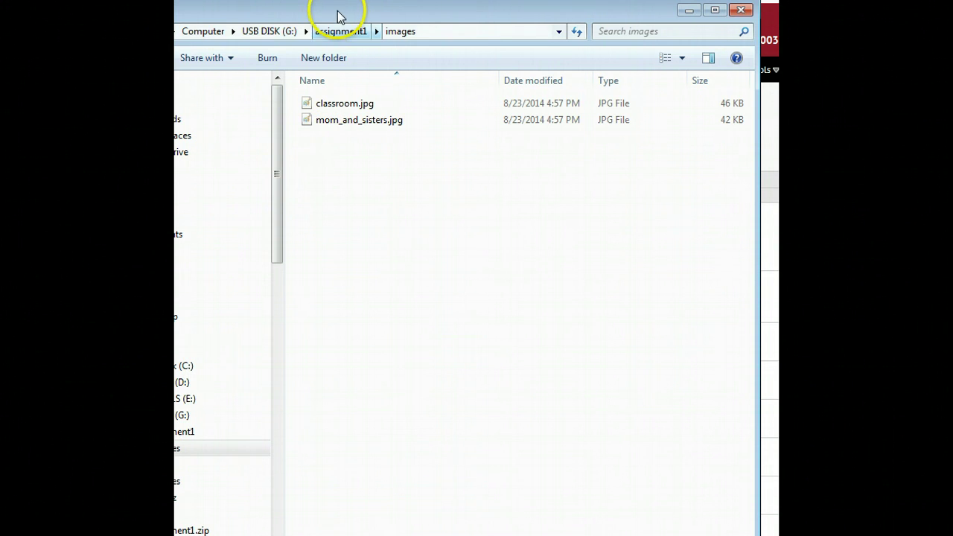
pyautogui.moveTo(336, 11); pyautogui.dragTo(468, 27)
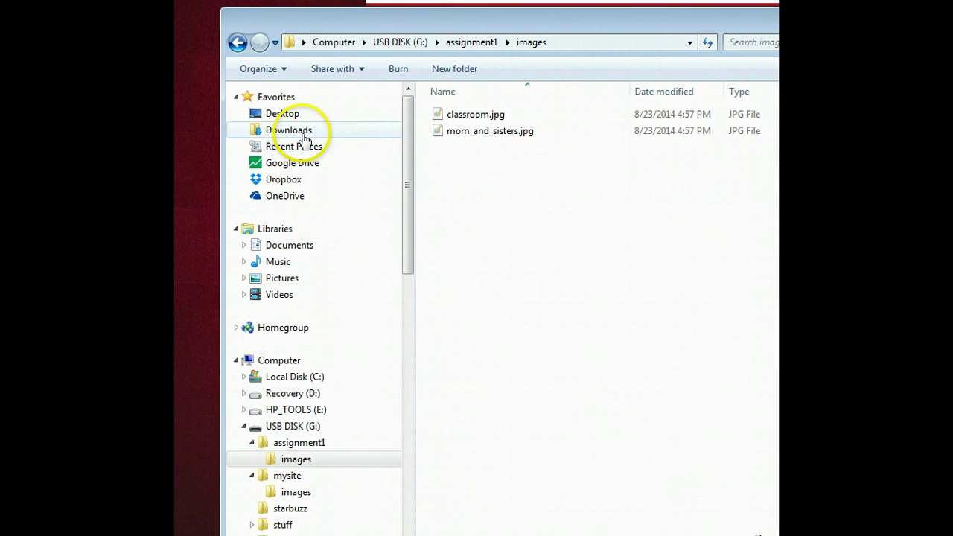
# - Browse the Dropbox Camera Uploads photos, then return to the USB DISK (G:) root
pyautogui.click(291, 180)
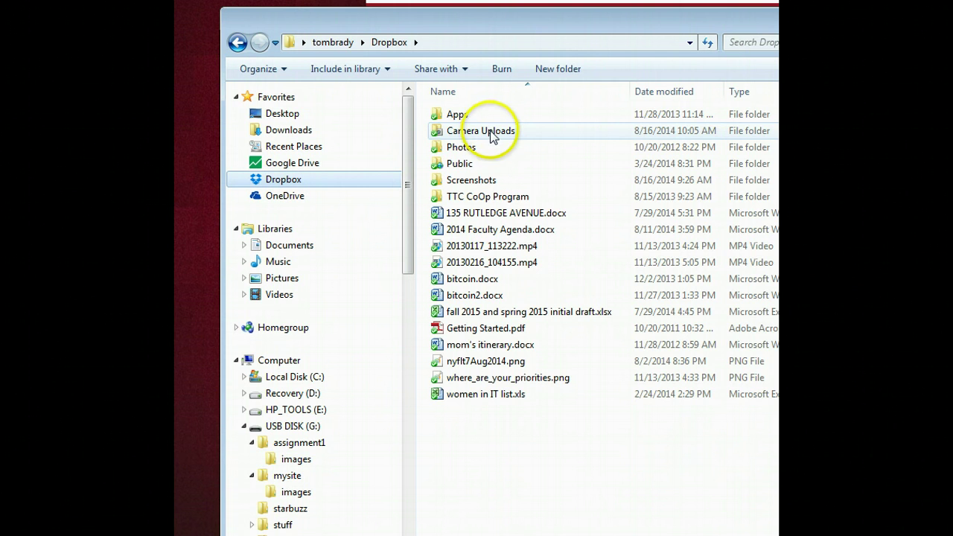
pyautogui.doubleClick(490, 132)
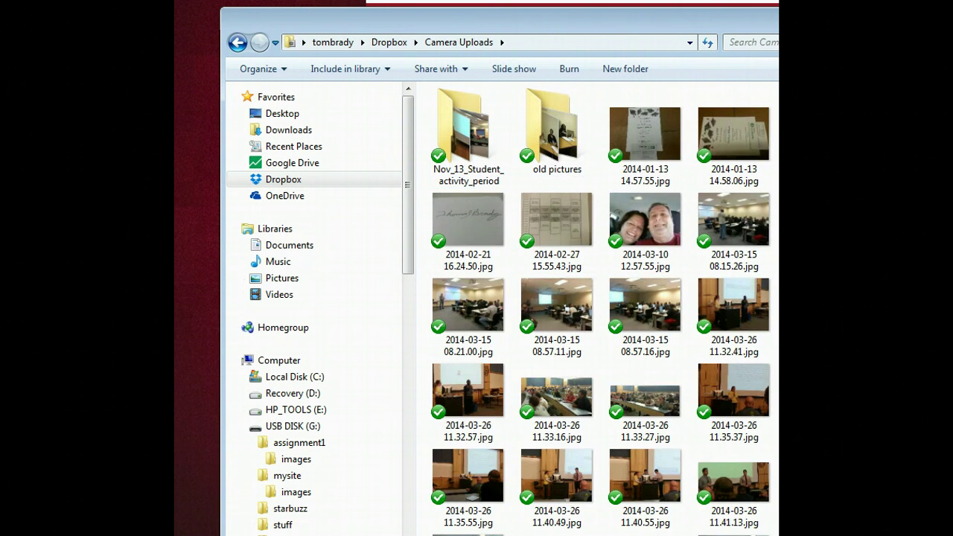
pyautogui.scroll(-15, 714, 130)
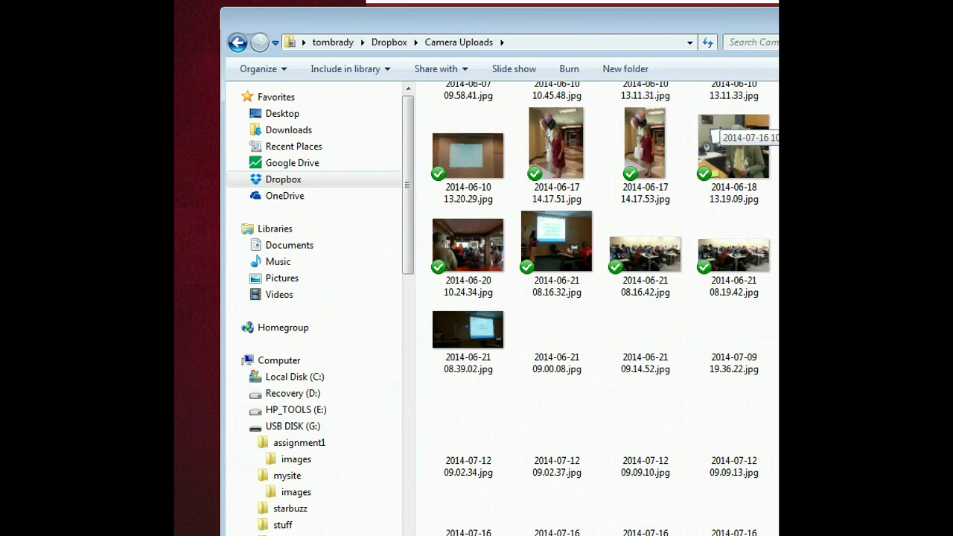
pyautogui.scroll(-10, 715, 130)
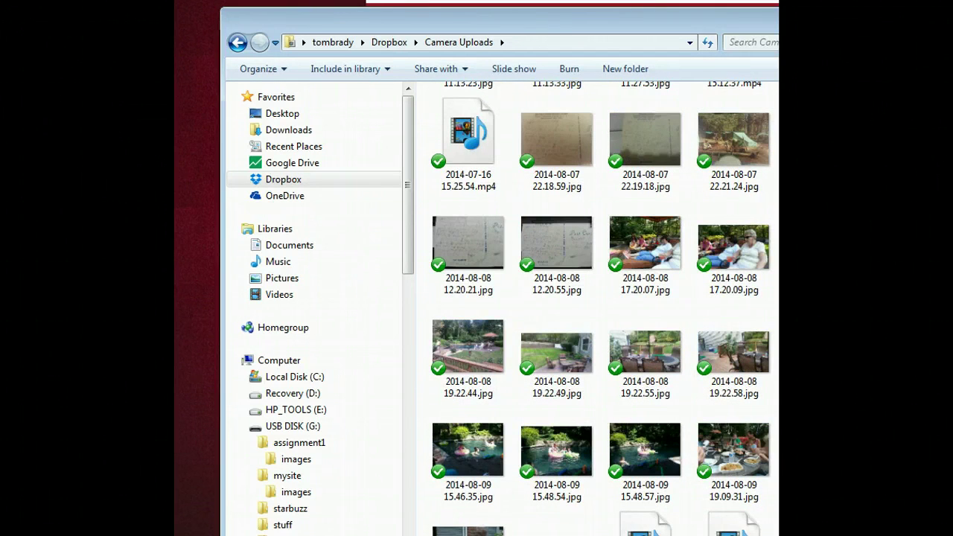
pyautogui.scroll(5, 602, 306)
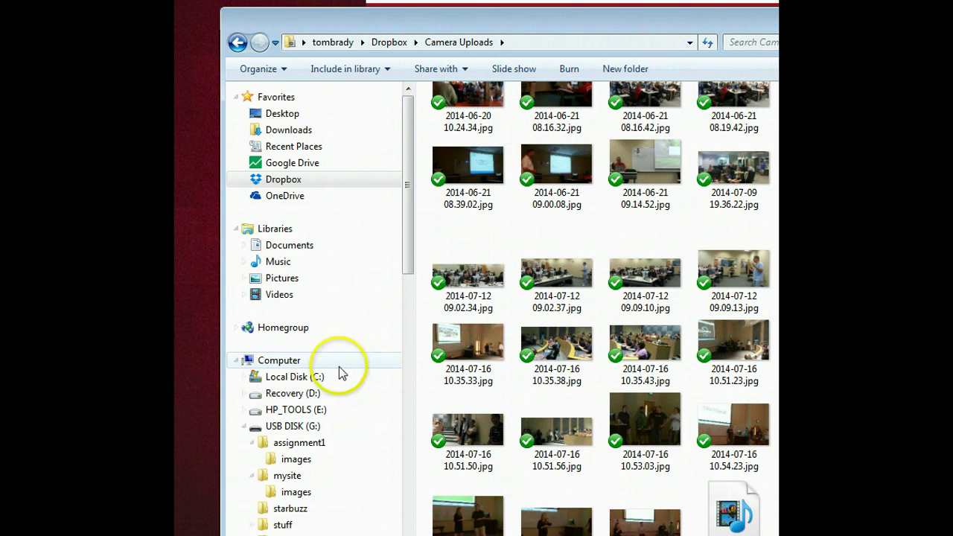
pyautogui.click(309, 430)
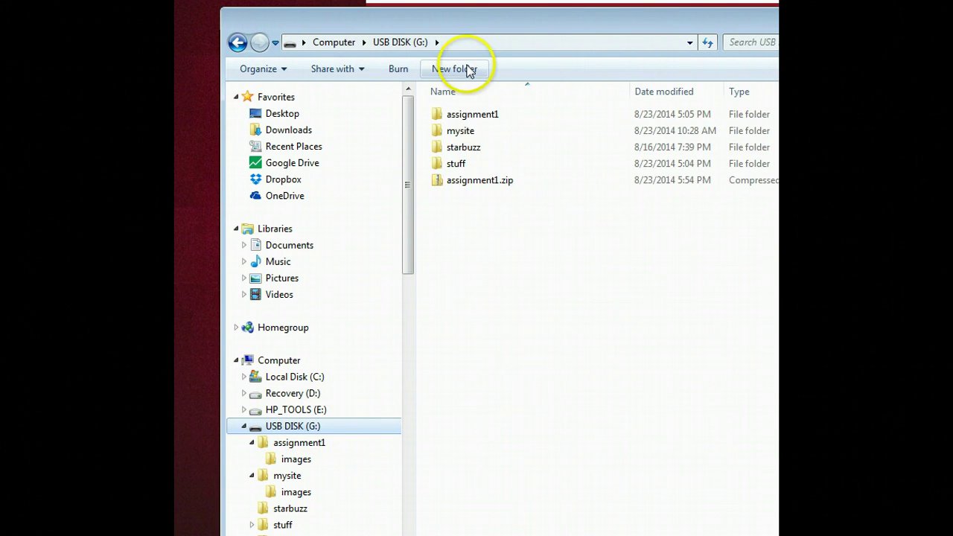
# - Open classroom.jpg from assignment1\images in Paint using Open with
pyautogui.doubleClick(484, 114)
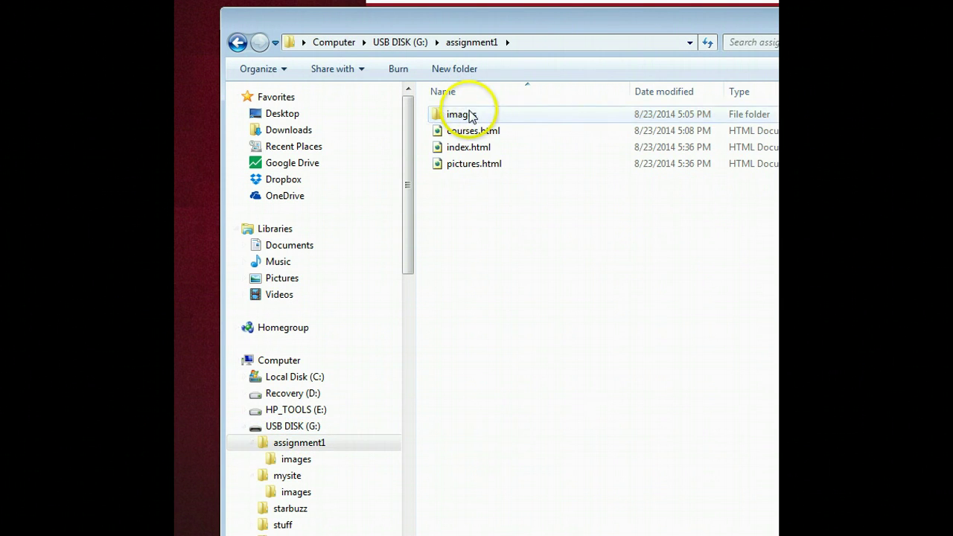
pyautogui.doubleClick(483, 113)
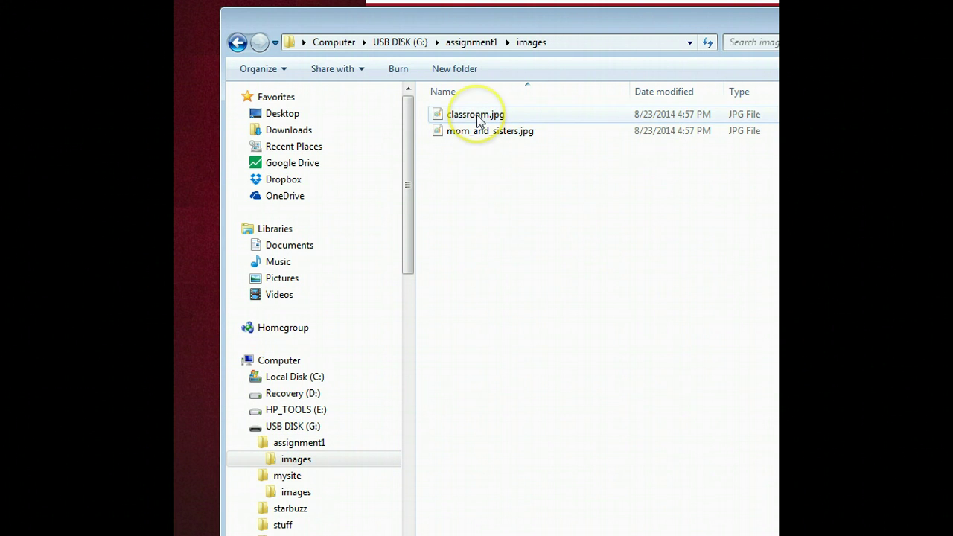
pyautogui.click(478, 118)
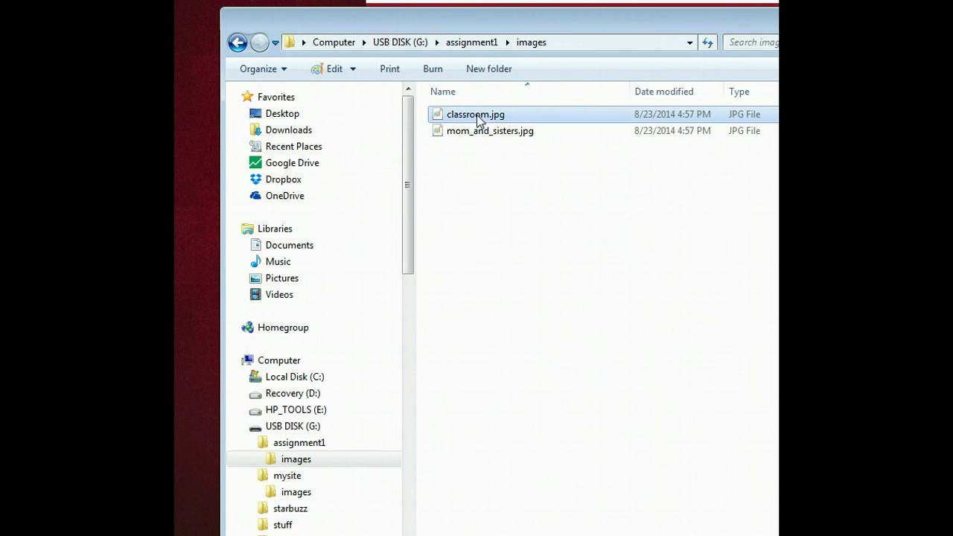
pyautogui.rightClick(478, 116)
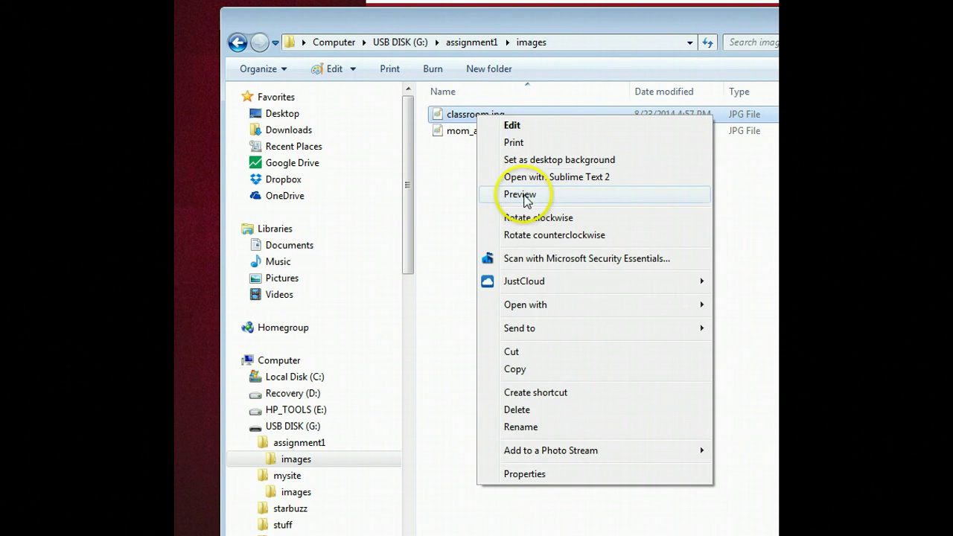
pyautogui.moveTo(528, 307)
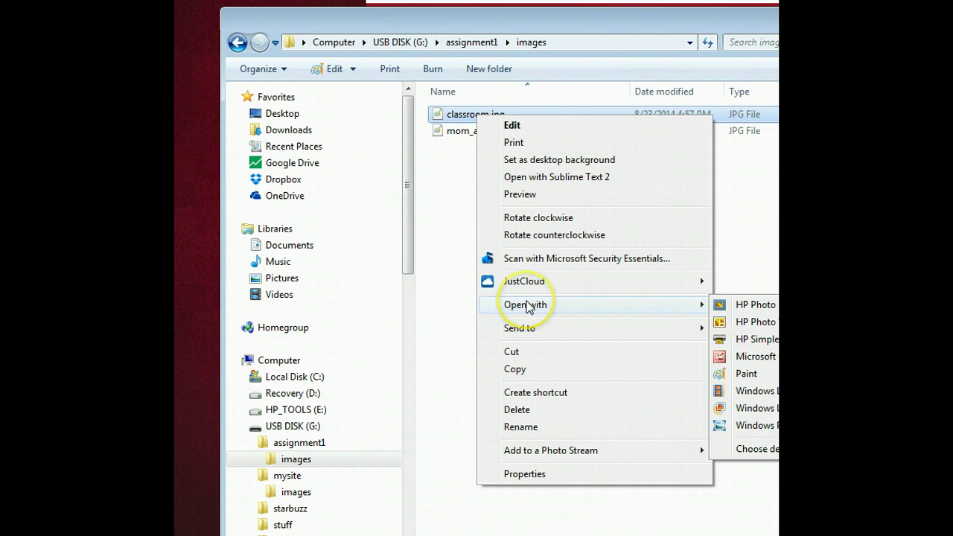
pyautogui.click(750, 376)
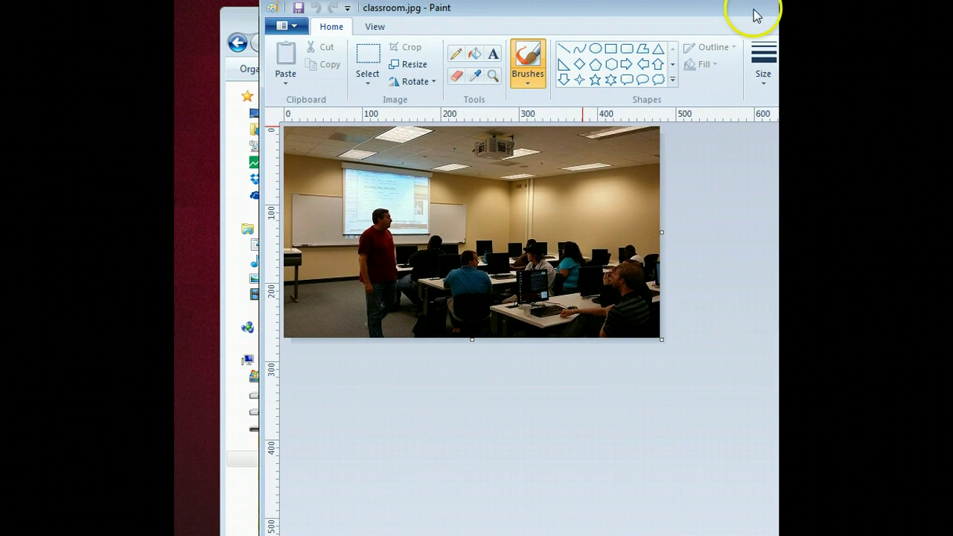
# - Resize the classroom photo to 20 percent horizontally, keeping the aspect ratio
pyautogui.click(400, 66)
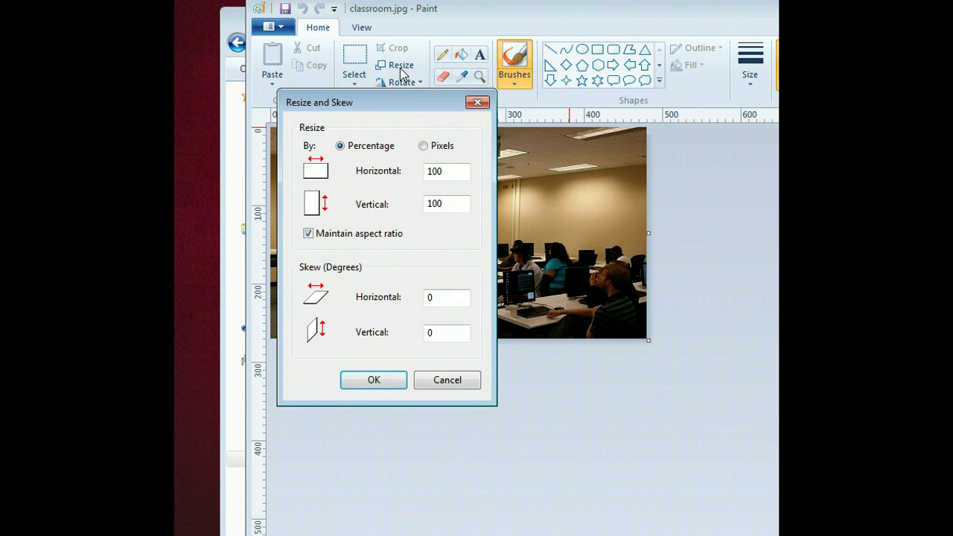
pyautogui.moveTo(455, 172); pyautogui.dragTo(404, 171)
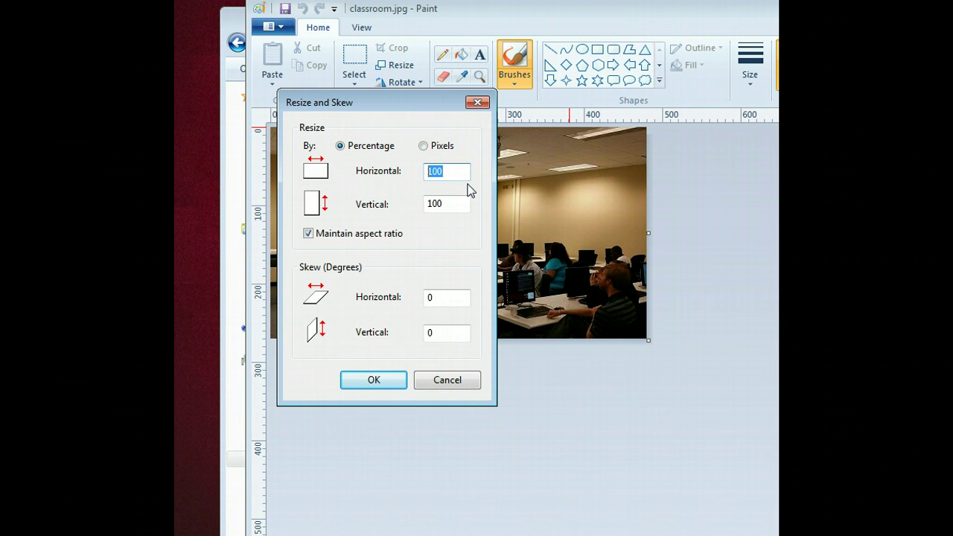
pyautogui.moveTo(456, 172); pyautogui.dragTo(392, 179)
pyautogui.write('20')
pyautogui.click(602, 249)
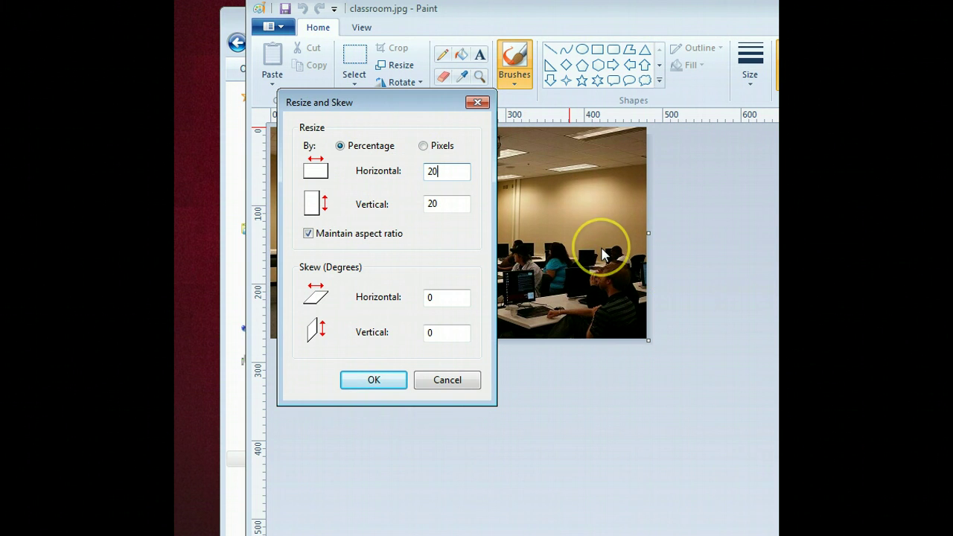
pyautogui.click(374, 380)
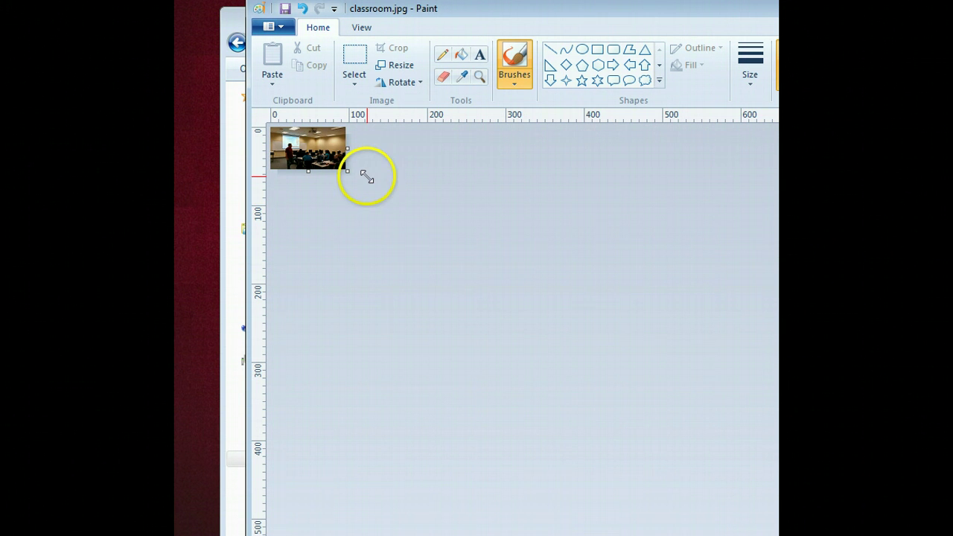
# - Save the resized photo from Paint as PNG picture classroom.png in assignment1\images
pyautogui.click(282, 28)
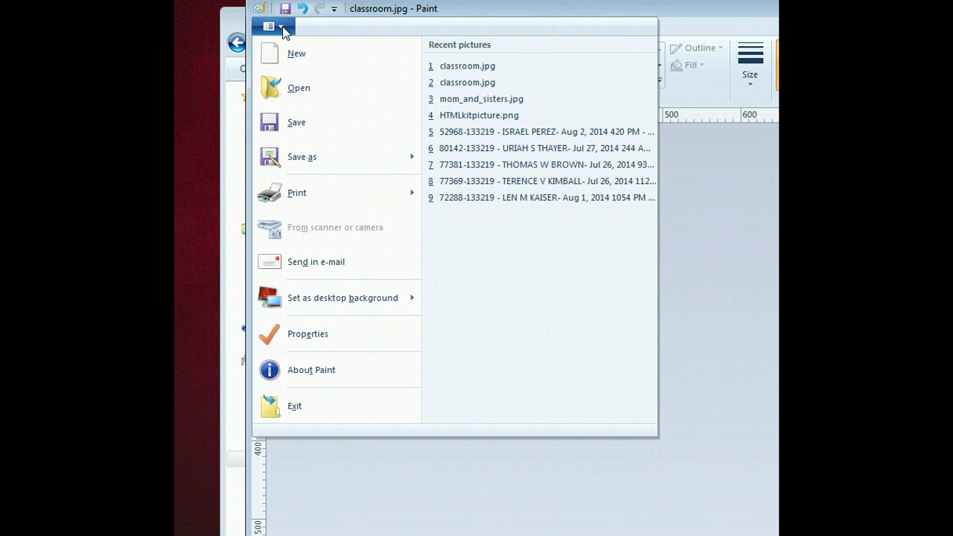
pyautogui.moveTo(303, 164)
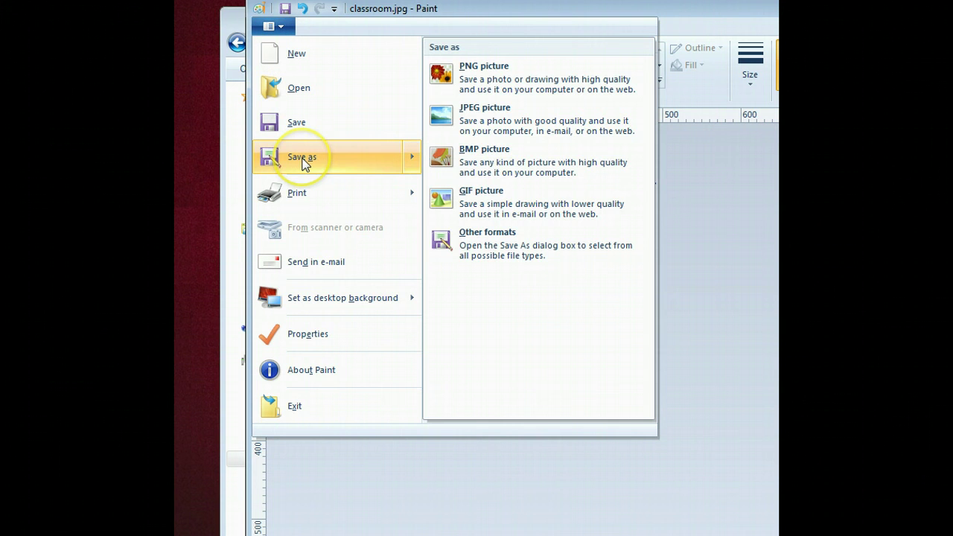
pyautogui.press('Escape')
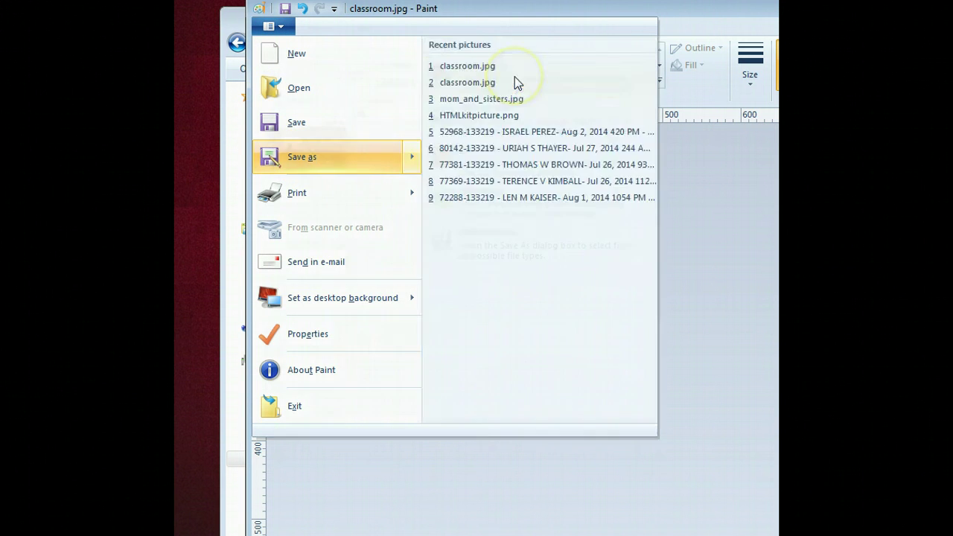
pyautogui.press('Escape')
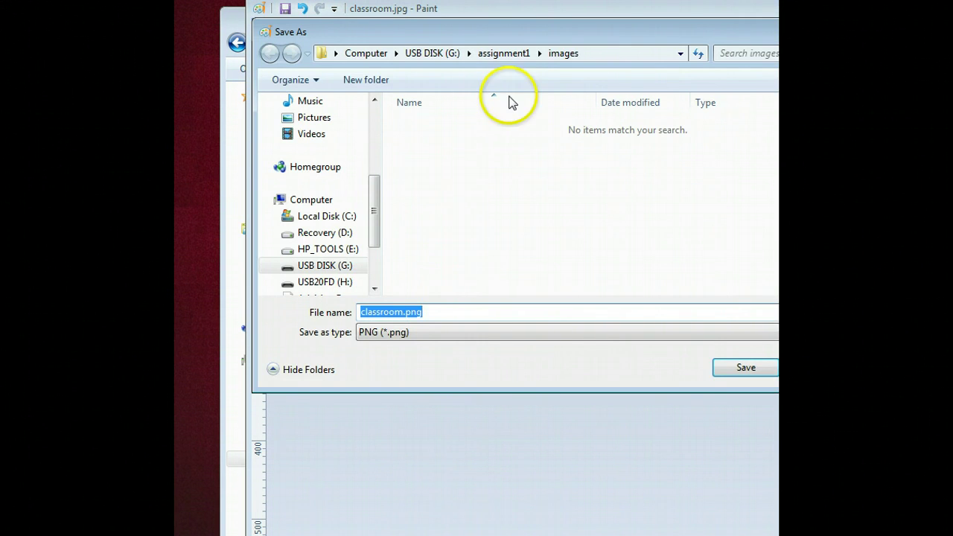
pyautogui.click(742, 369)
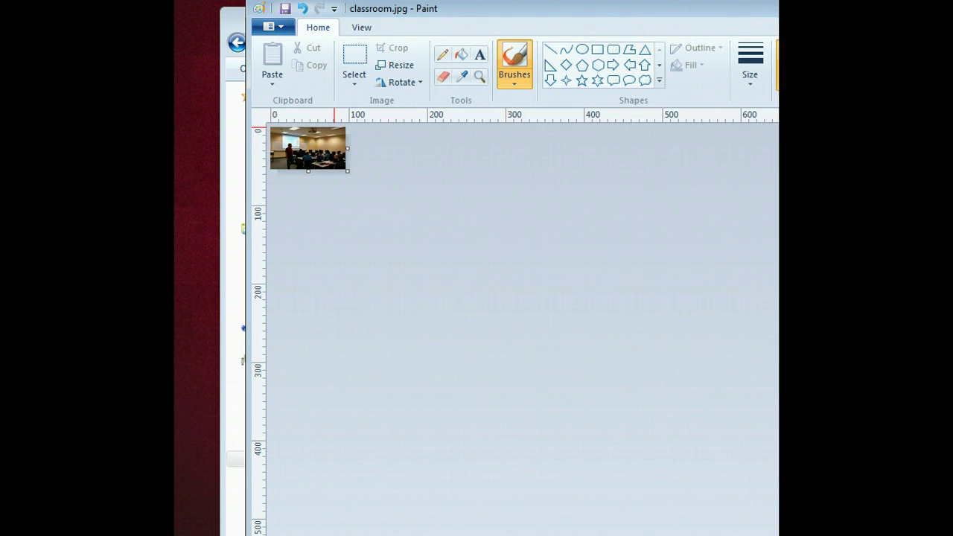
pyautogui.hotkey('alt', 'Tab')
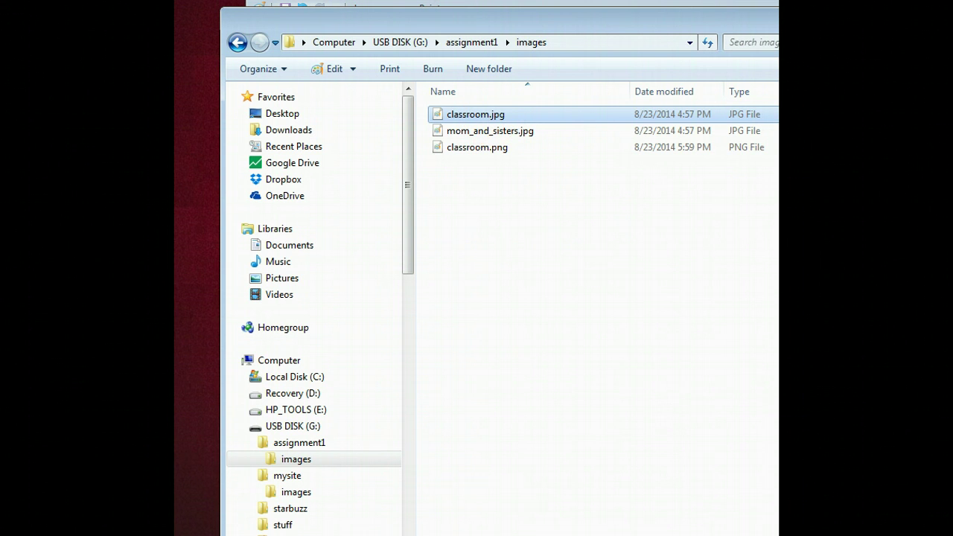
pyautogui.moveTo(779, 196)
pyautogui.mouseDown()
pyautogui.moveTo(717, 196)
pyautogui.moveTo(789, 201)
pyautogui.mouseUp()
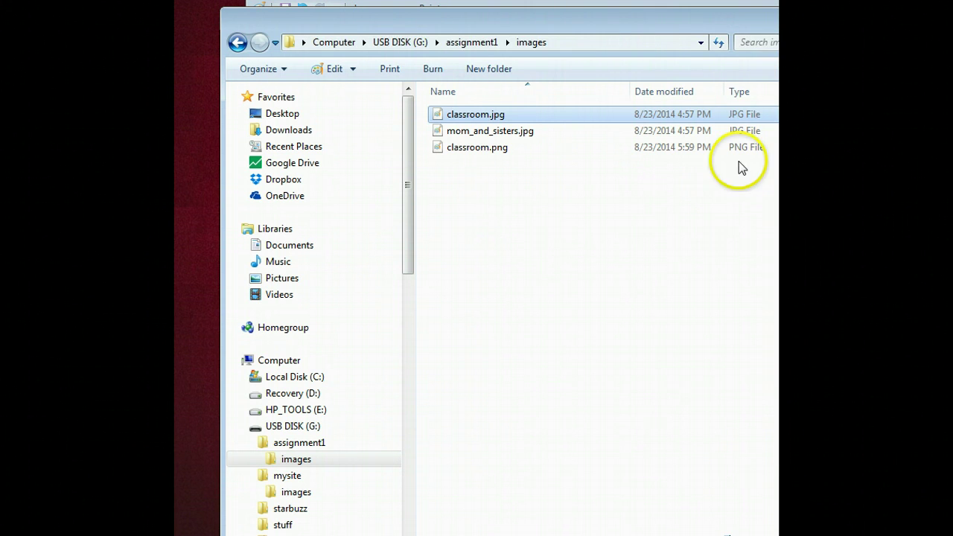
pyautogui.moveTo(666, 20); pyautogui.dragTo(549, 27)
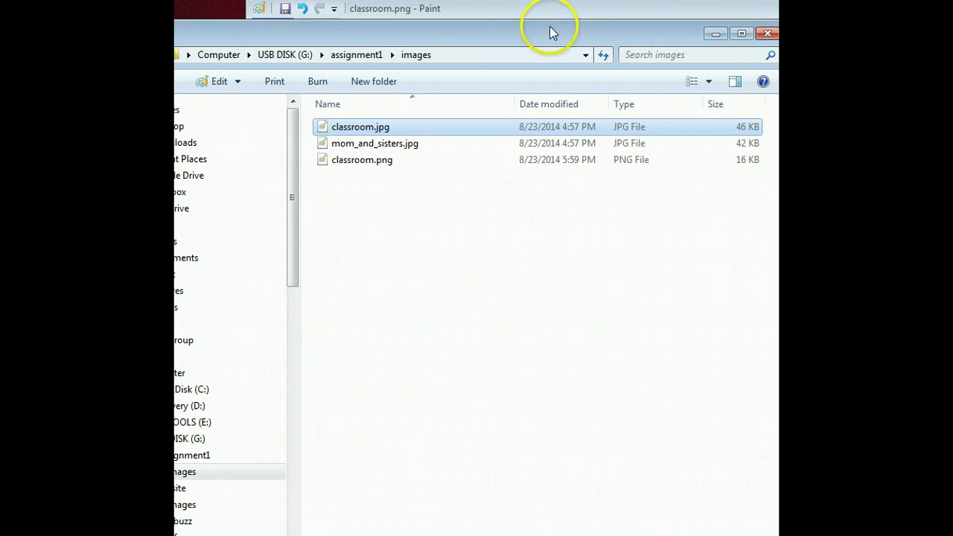